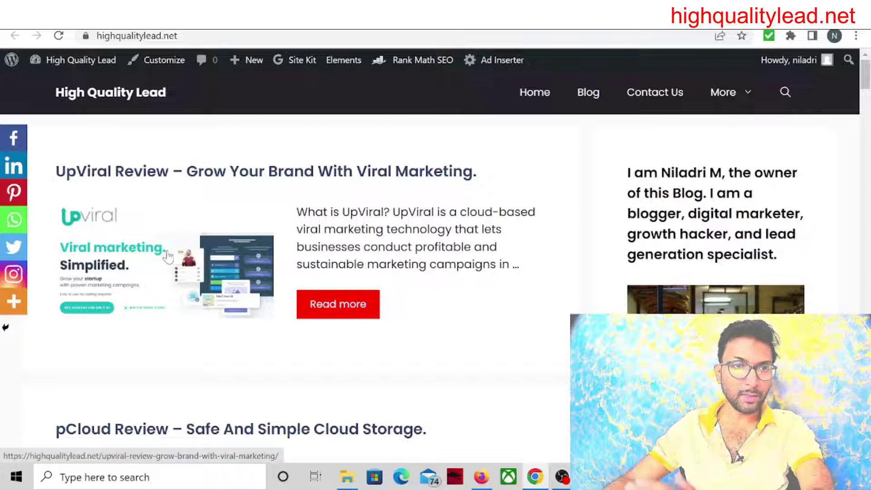
# Copy the phrase "New Viddyoze 2022 Review" from the Viddyoze post title on the blog's home page
pyautogui.scroll(-4, 161, 266)
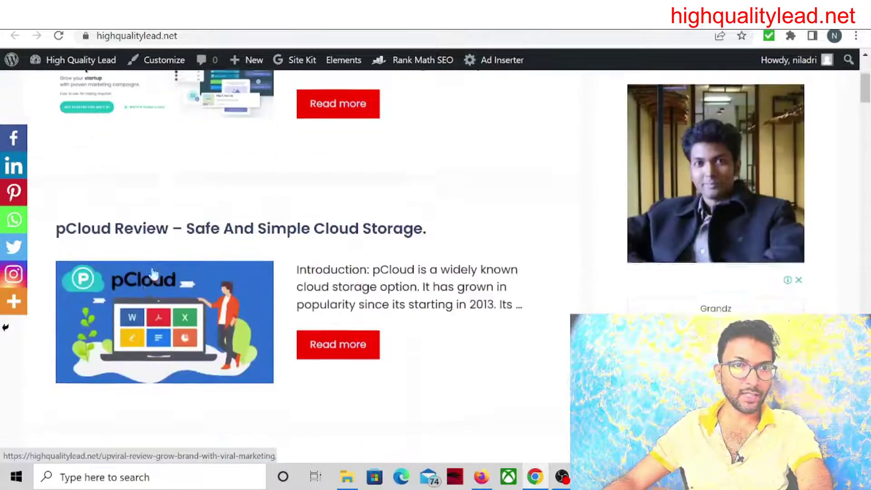
pyautogui.scroll(-3, 157, 274)
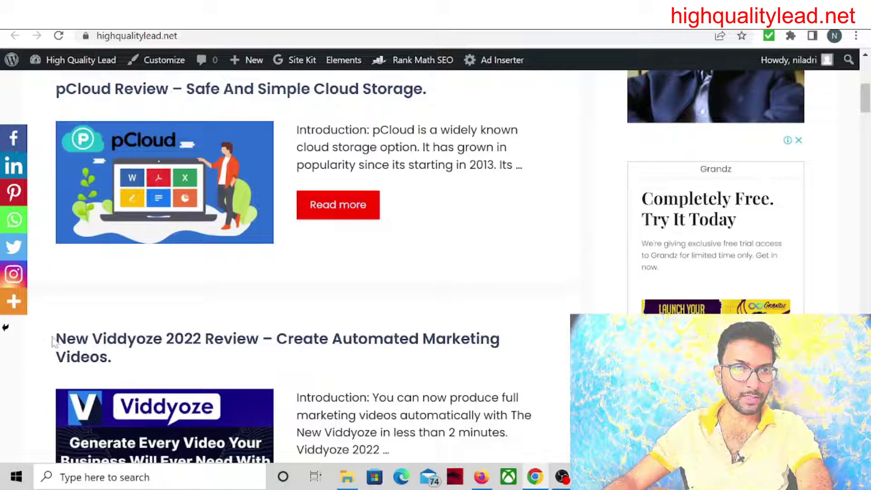
pyautogui.moveTo(45, 343); pyautogui.dragTo(259, 339)
pyautogui.hotkey('ctrl', 'c')
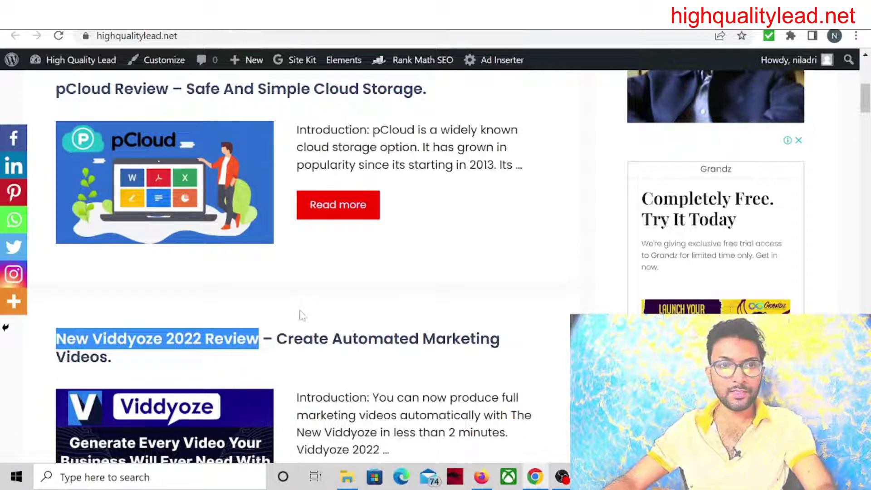
# Search Google in a new tab for "New Viddyoze 2022 Review" and locate the highqualitylead.net listing in the results
pyautogui.hotkey('ctrl', 't')
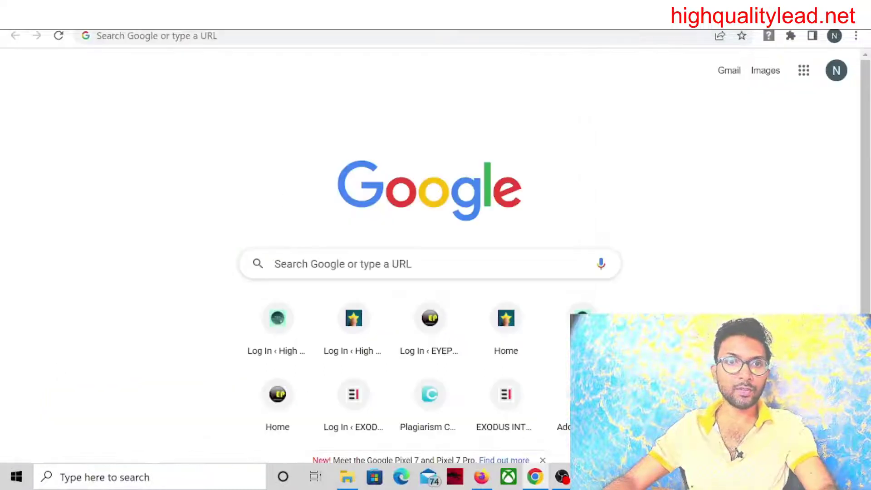
pyautogui.click(274, 264)
pyautogui.hotkey('ctrl', 'v')
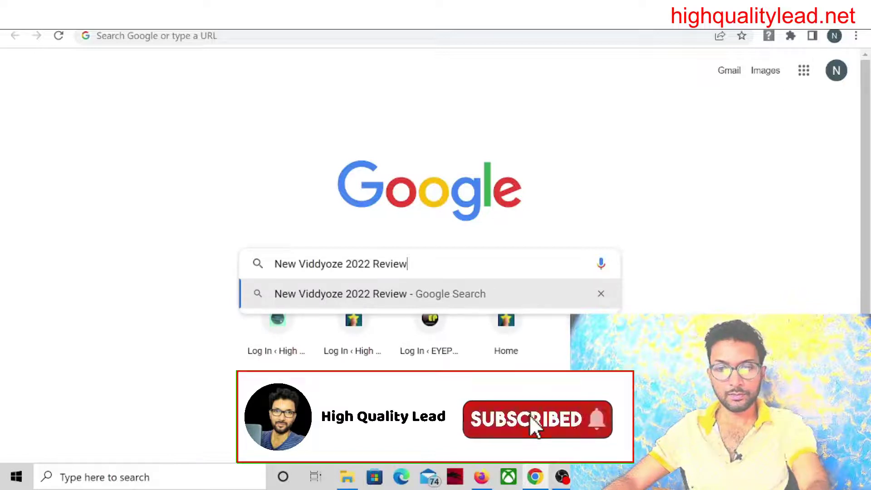
pyautogui.press('Return')
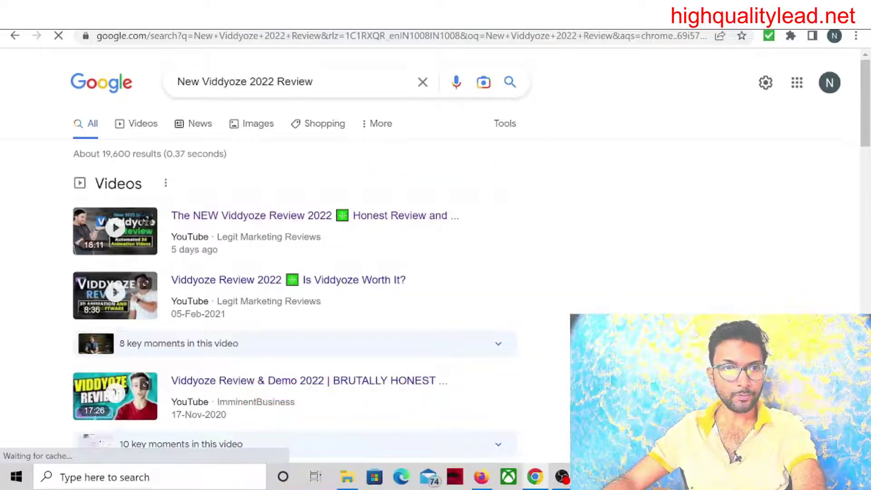
pyautogui.scroll(-10, 290, 273)
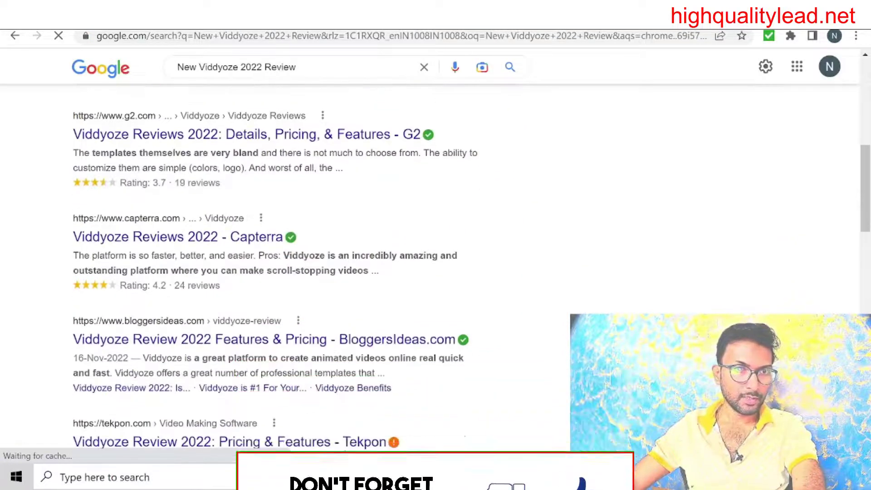
pyautogui.scroll(-7, 290, 272)
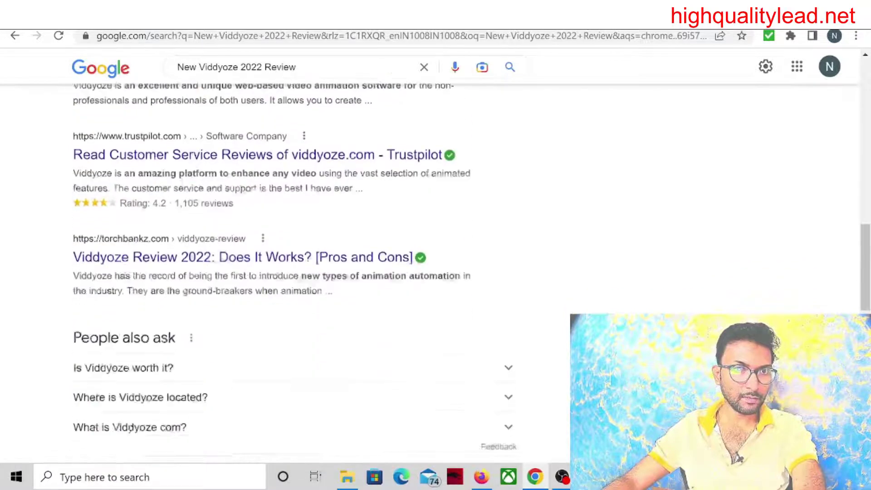
pyautogui.scroll(-5, 130, 428)
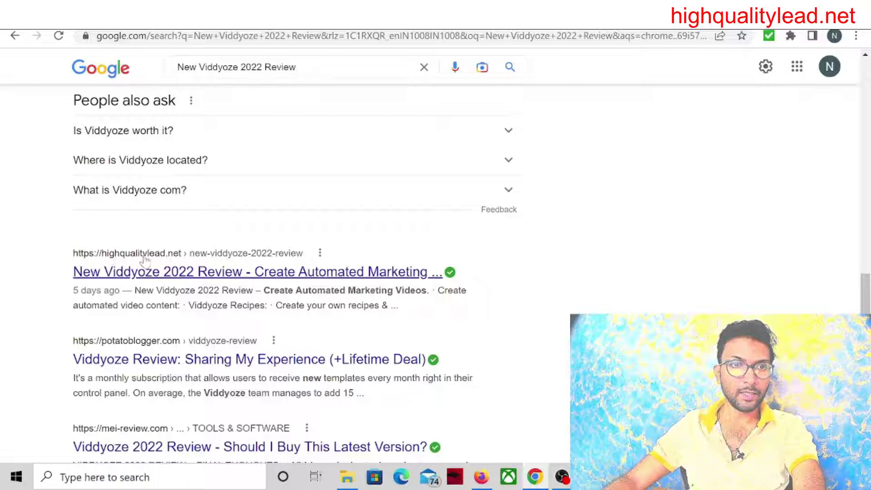
pyautogui.moveTo(450, 273)
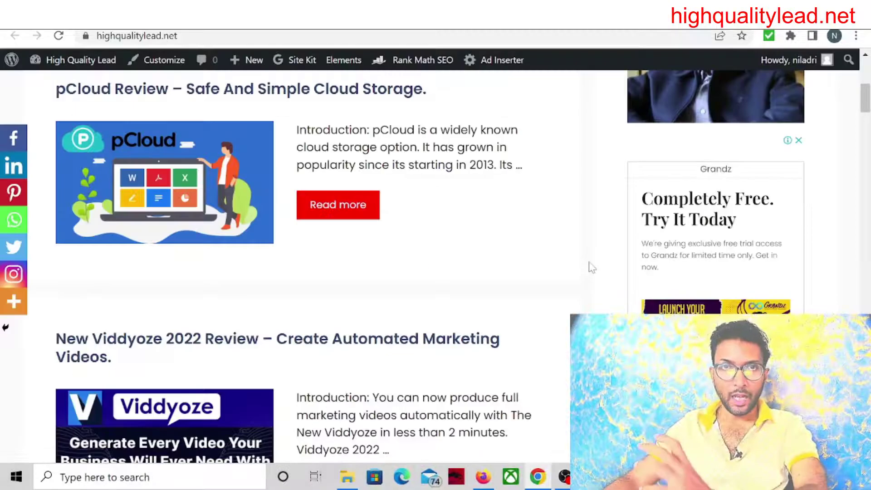
# On the blog's home page, find the GroupApp post and copy its full title, "GroupApp Review – Create a Learning Community."
pyautogui.scroll(-6, 592, 267)
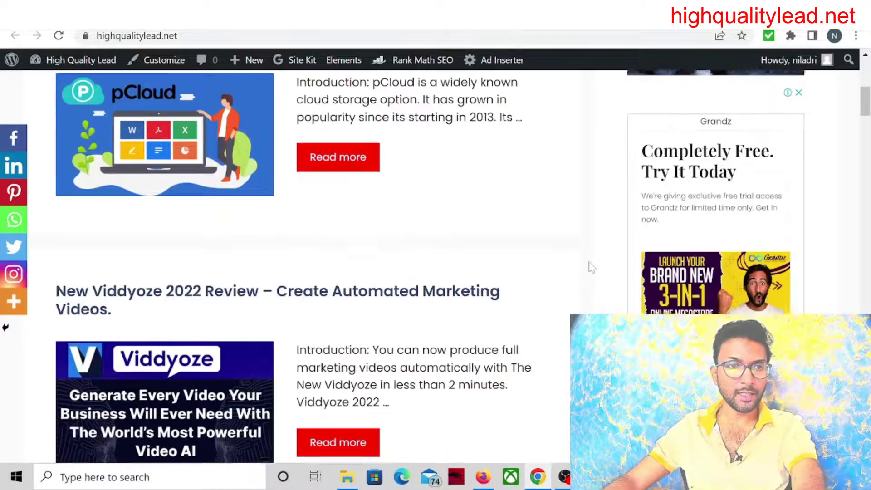
pyautogui.scroll(-20, 592, 268)
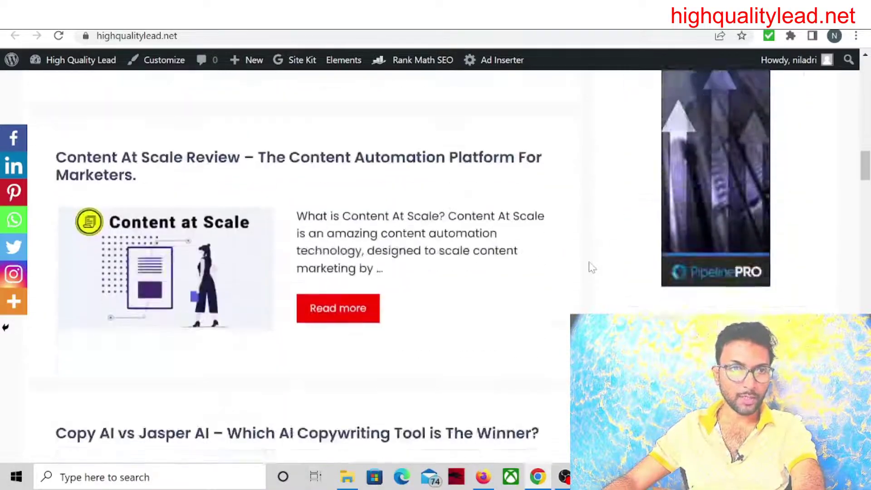
pyautogui.scroll(-20, 592, 268)
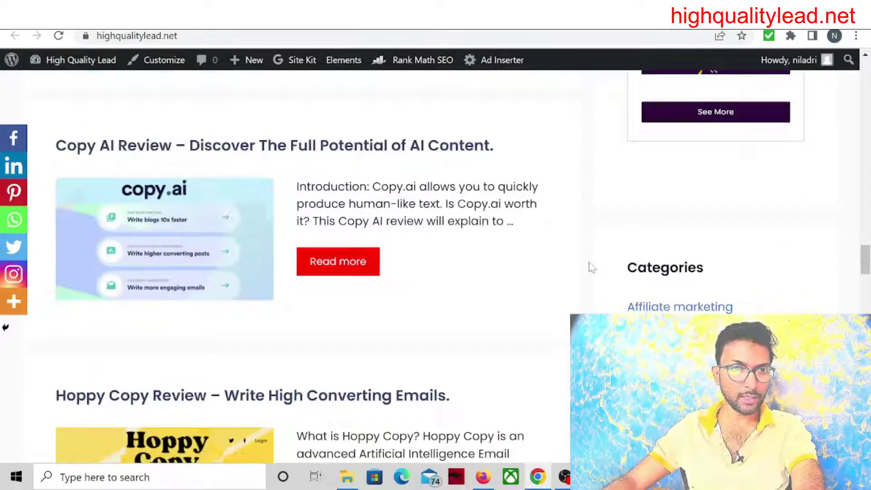
pyautogui.scroll(-20, 593, 268)
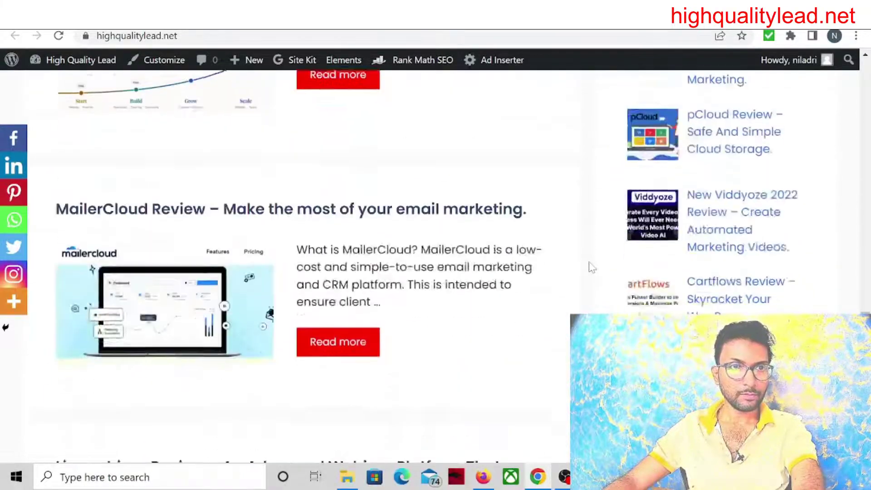
pyautogui.scroll(-20, 592, 267)
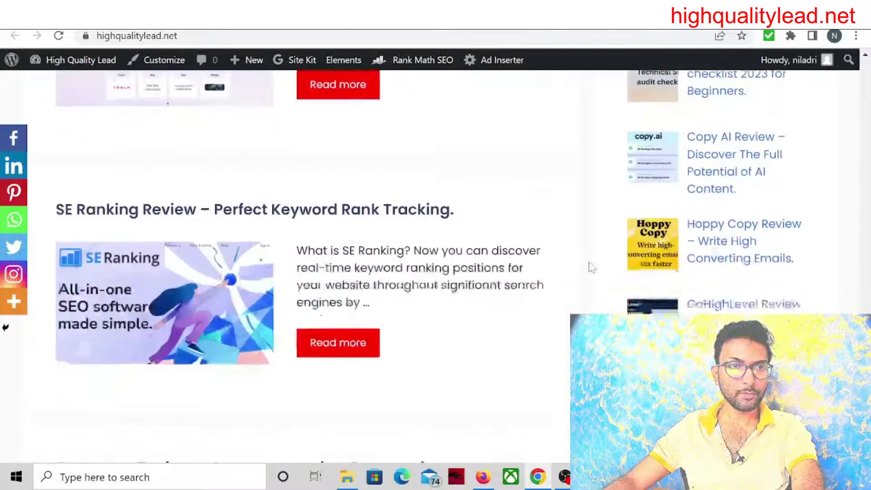
pyautogui.scroll(3, 592, 268)
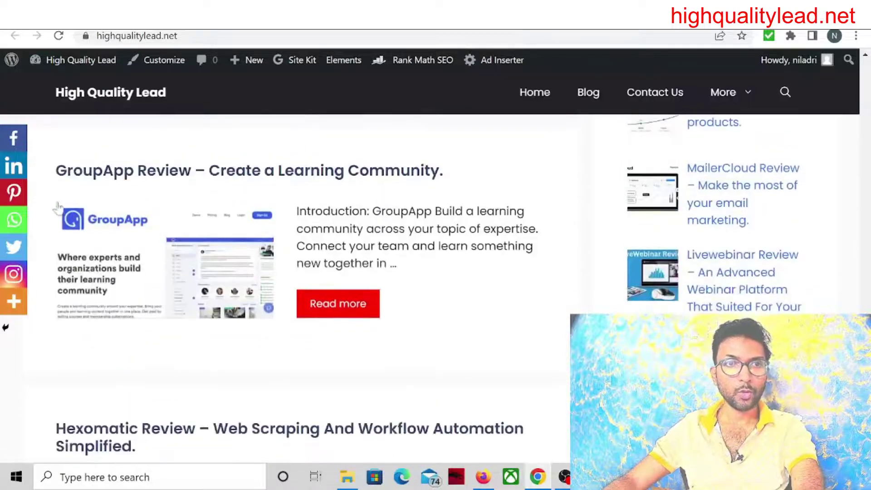
pyautogui.moveTo(48, 171); pyautogui.dragTo(463, 171)
pyautogui.hotkey('ctrl', 'c')
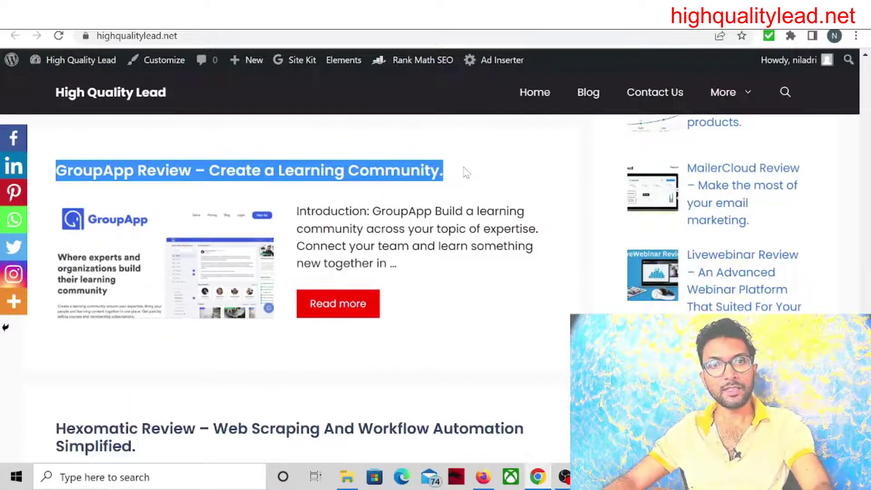
# Return to the Google results and replace the search query with the copied GroupApp post title
pyautogui.hotkey('alt', 'Tab')
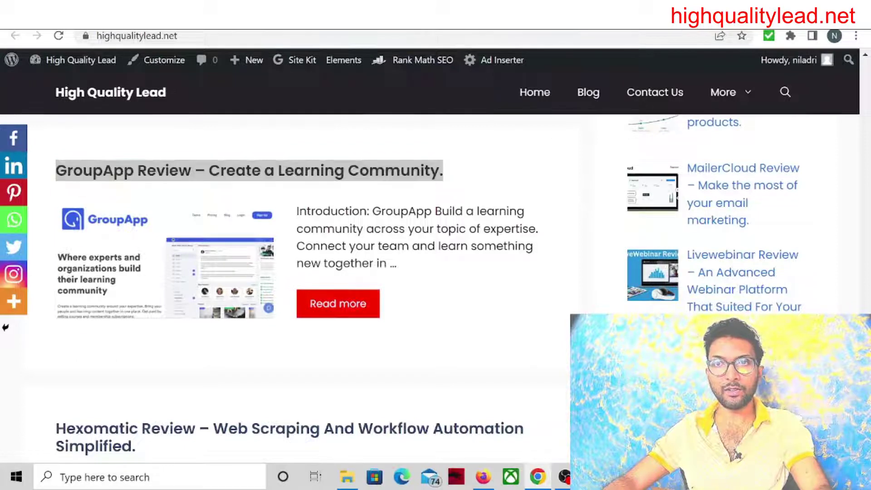
pyautogui.moveTo(297, 67); pyautogui.dragTo(173, 77)
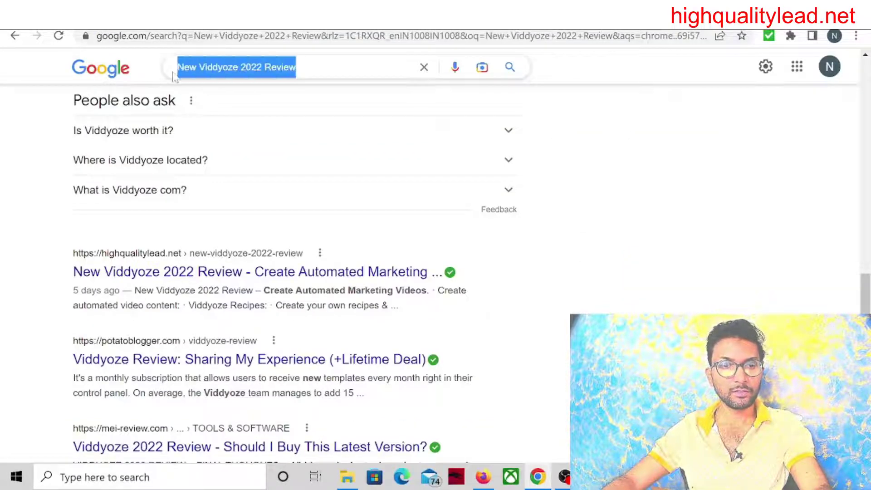
pyautogui.hotkey('ctrl', 'v')
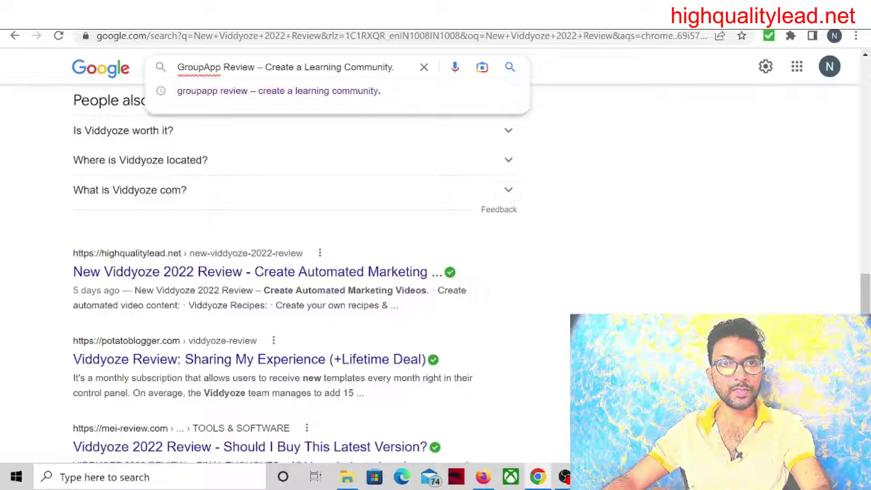
# Shorten the query to "GroupApp Review Learning Community." and run the Google search
pyautogui.hotkey('ctrl', 'Left')
pyautogui.hotkey('ctrl', 'Left')
pyautogui.press('BackSpace')
pyautogui.press('BackSpace')
pyautogui.press('BackSpace')
pyautogui.press('BackSpace')
pyautogui.press('BackSpace')
pyautogui.press('BackSpace')
pyautogui.press('BackSpace')
pyautogui.press('BackSpace')
pyautogui.press('BackSpace')
pyautogui.press('BackSpace')
pyautogui.press('BackSpace')
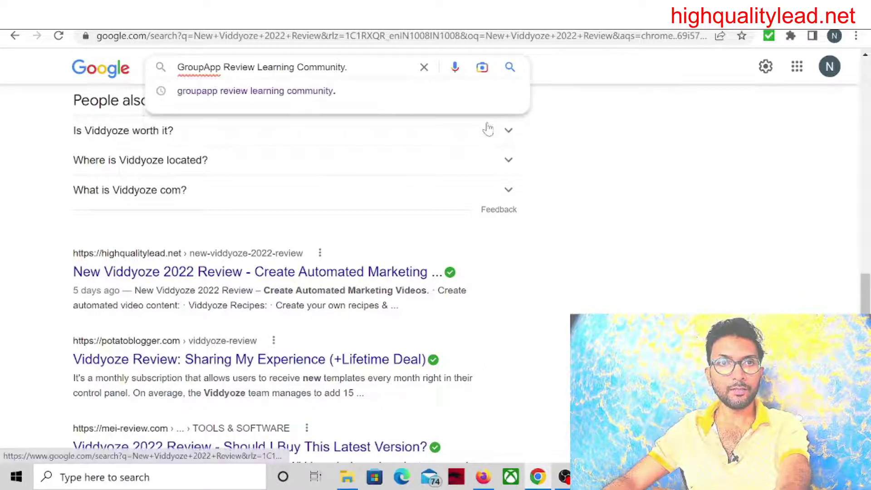
pyautogui.press('Return')
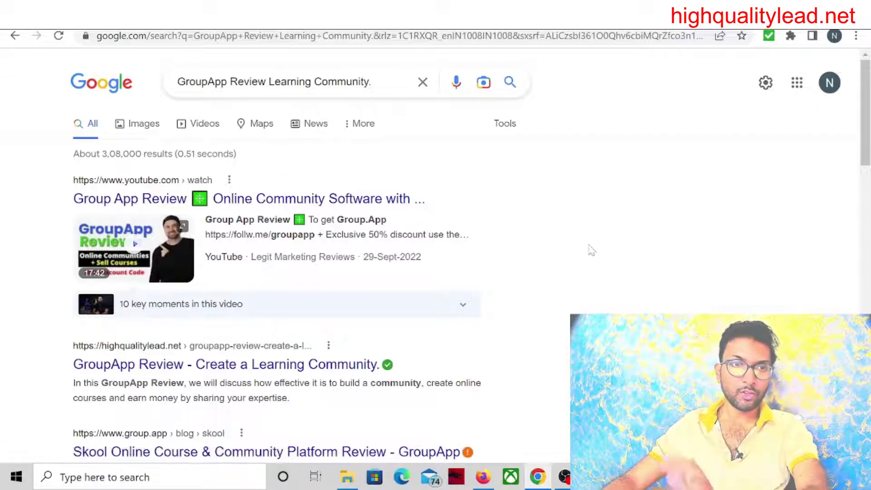
pyautogui.moveTo(94, 260)
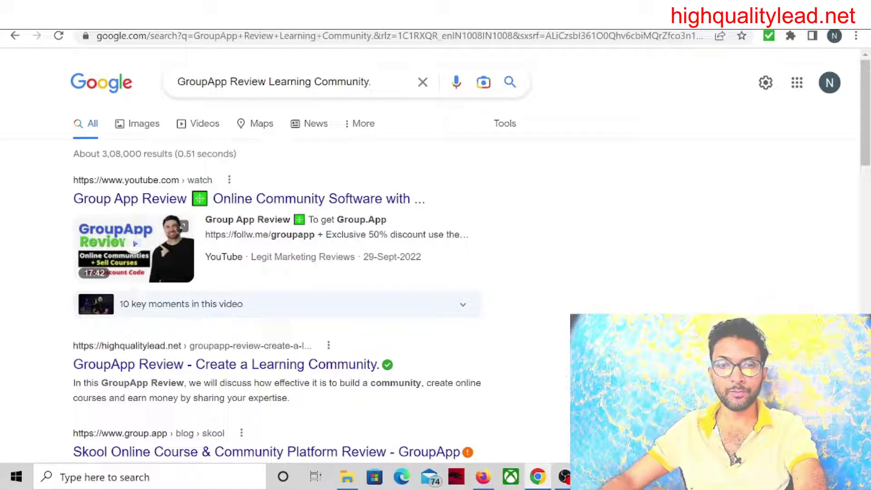
# Switch to Google Ads Keyword Planner in Firefox, start discovering new keywords, and remove India so all locations are targeted
pyautogui.click(484, 477)
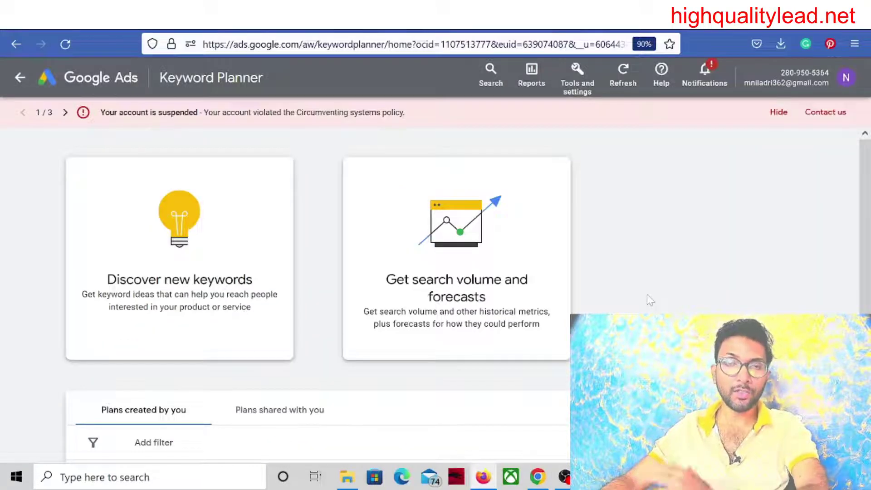
pyautogui.click(210, 283)
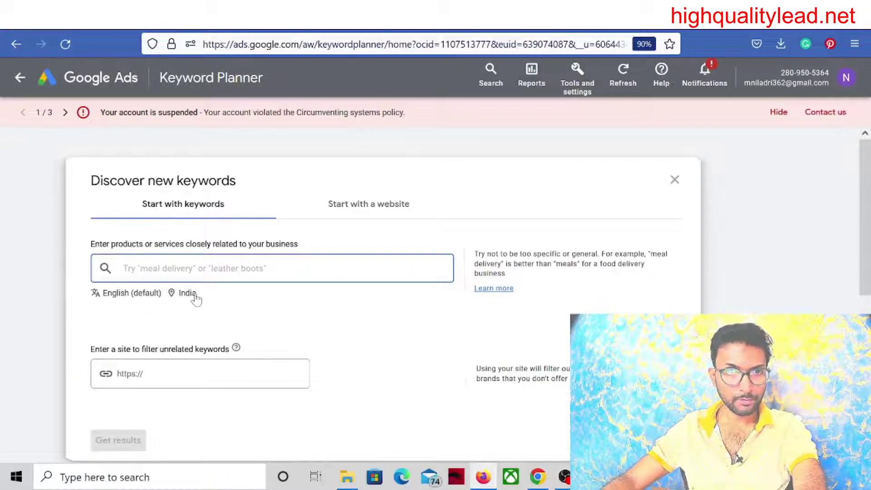
pyautogui.click(192, 299)
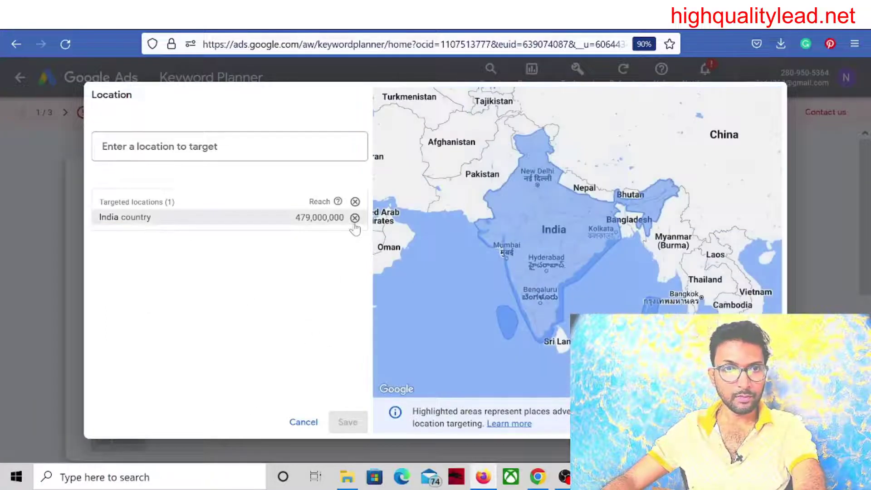
pyautogui.click(356, 226)
pyautogui.click(348, 422)
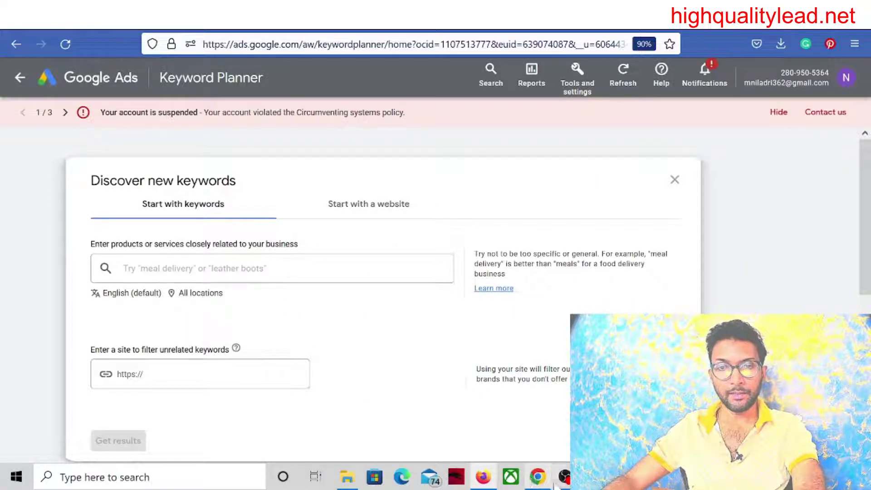
# Switch back to the blog in Chrome and copy "New Viddyoze 2022 Review" from the Viddyoze post title
pyautogui.click(537, 476)
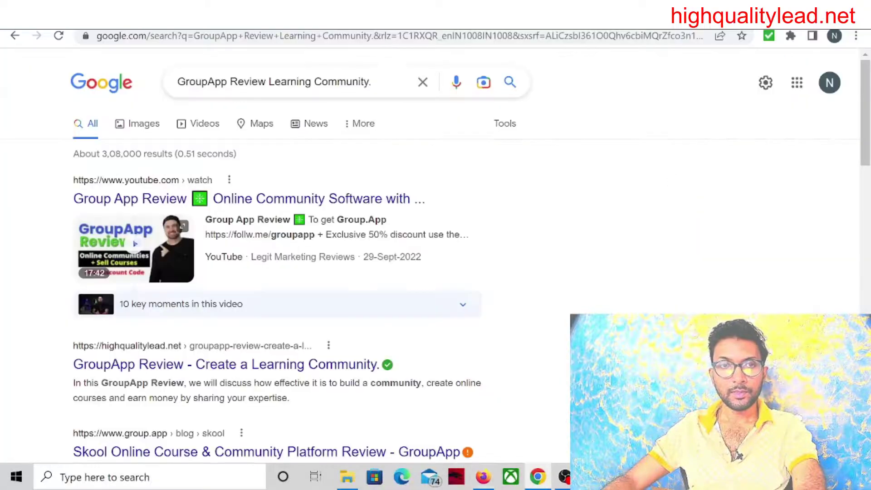
pyautogui.hotkey('ctrl', 'Tab')
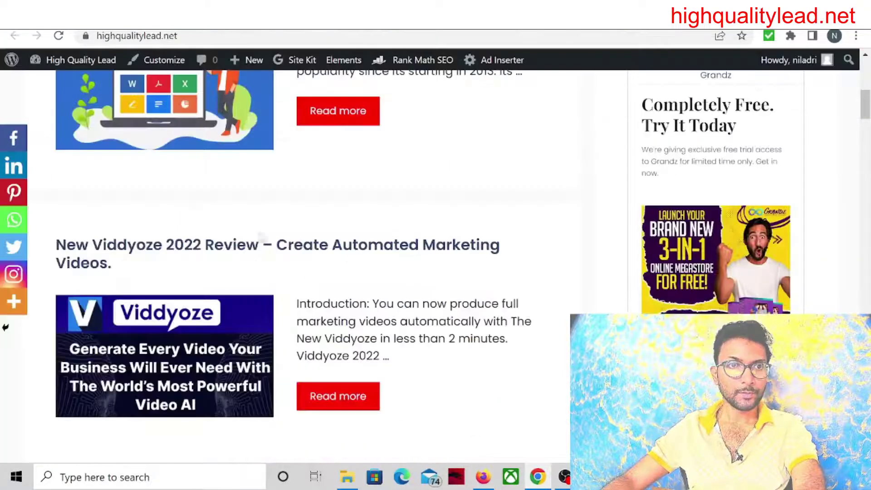
pyautogui.moveTo(55, 245); pyautogui.dragTo(258, 245)
pyautogui.hotkey('ctrl', 'c')
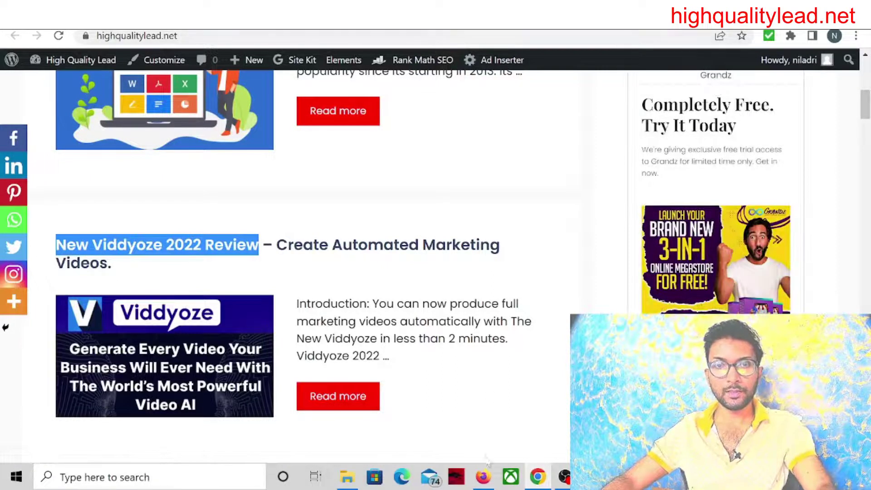
# Return to Keyword Planner in Firefox and paste "New Viddyoze 2022 Review" as the product or service to research
pyautogui.click(483, 476)
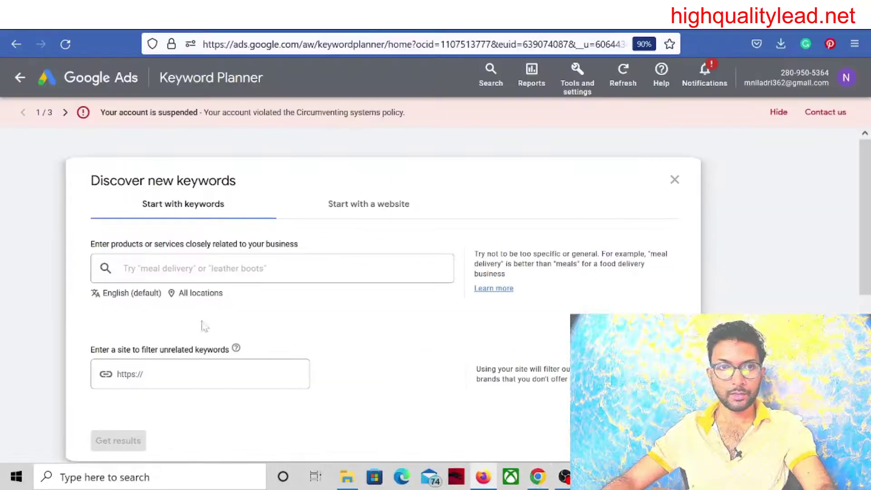
pyautogui.click(123, 268)
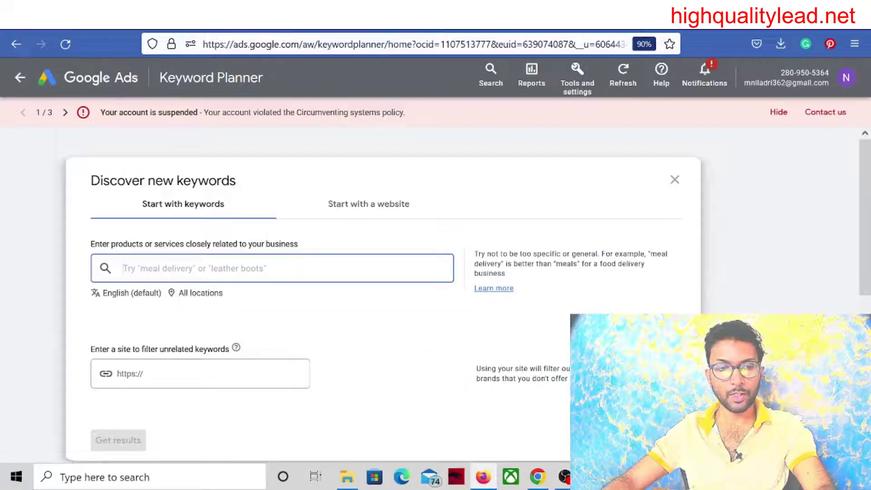
pyautogui.hotkey('ctrl', 'v')
pyautogui.scroll(-3, 117, 277)
pyautogui.scroll(3, 159, 241)
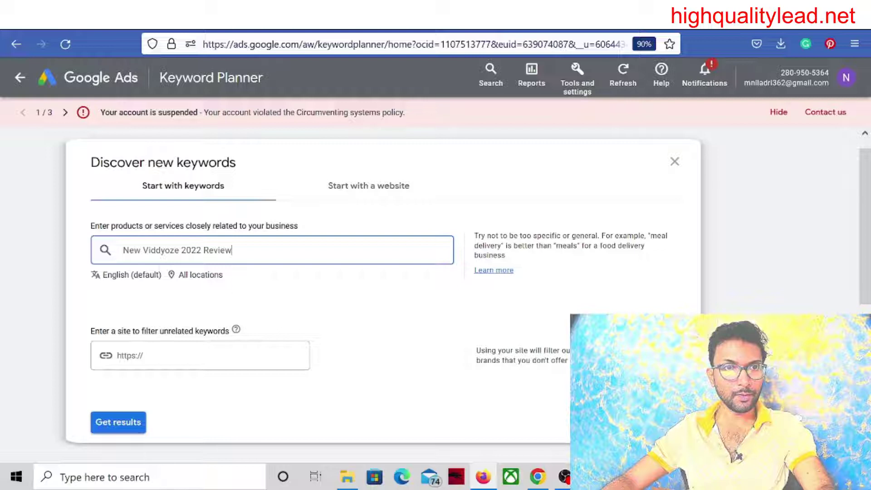
# Shorten the keyword to "Viddyoze Review" by removing "New" and "2022"
pyautogui.moveTo(146, 250); pyautogui.dragTo(123, 250)
pyautogui.click(145, 250)
pyautogui.press('BackSpace')
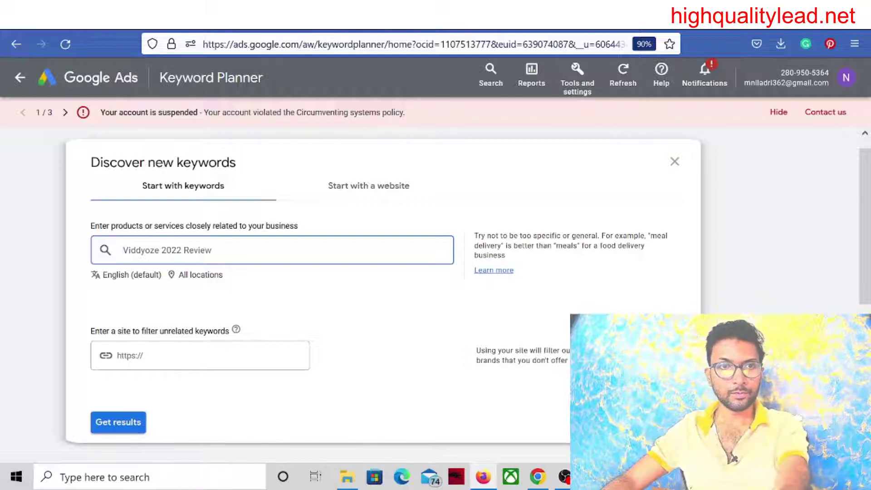
pyautogui.press('BackSpace')
pyautogui.press('BackSpace')
pyautogui.press('BackSpace')
pyautogui.press('BackSpace')
pyautogui.press('BackSpace')
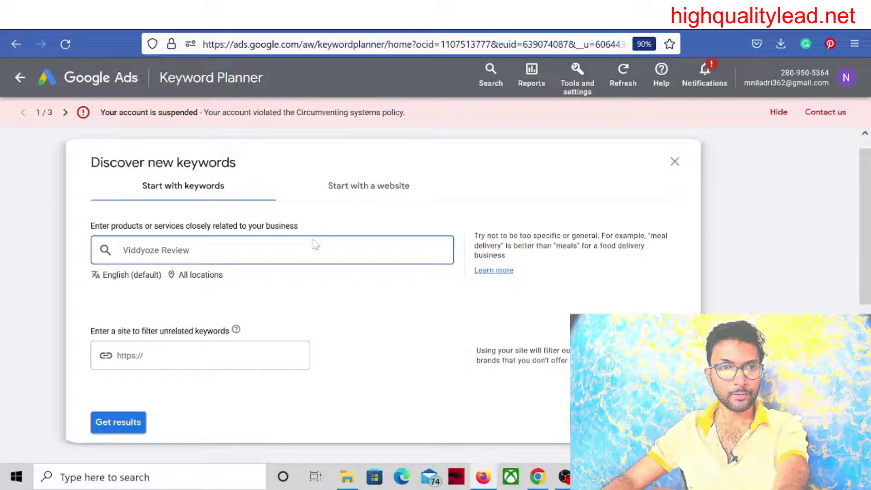
# Get keyword ideas for "Viddyoze Review" and close the keyword refinement pane beside the results
pyautogui.scroll(-2, 326, 331)
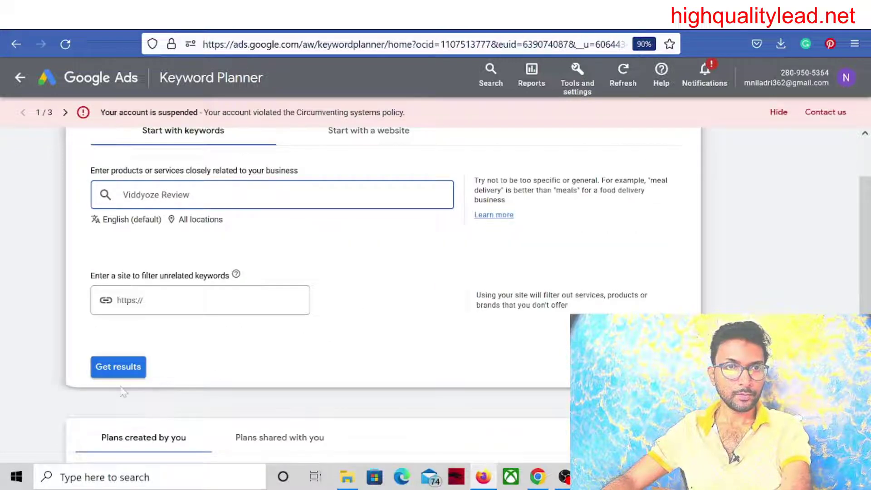
pyautogui.click(107, 366)
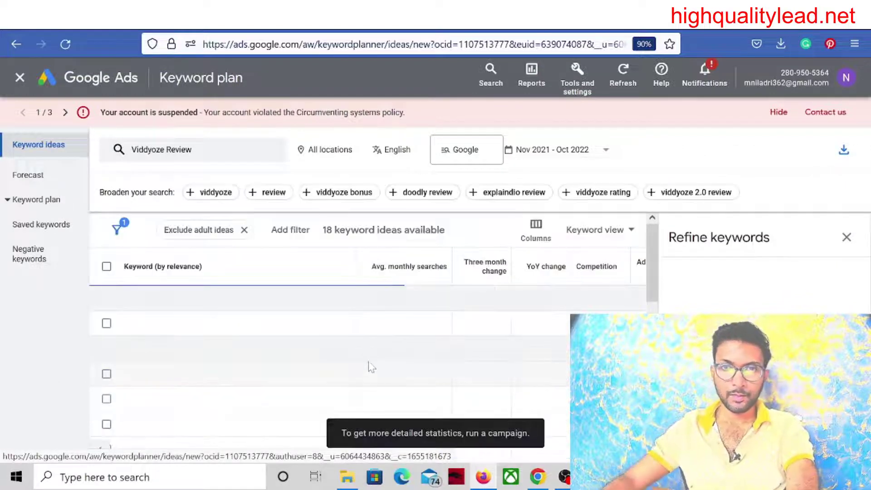
pyautogui.click(847, 247)
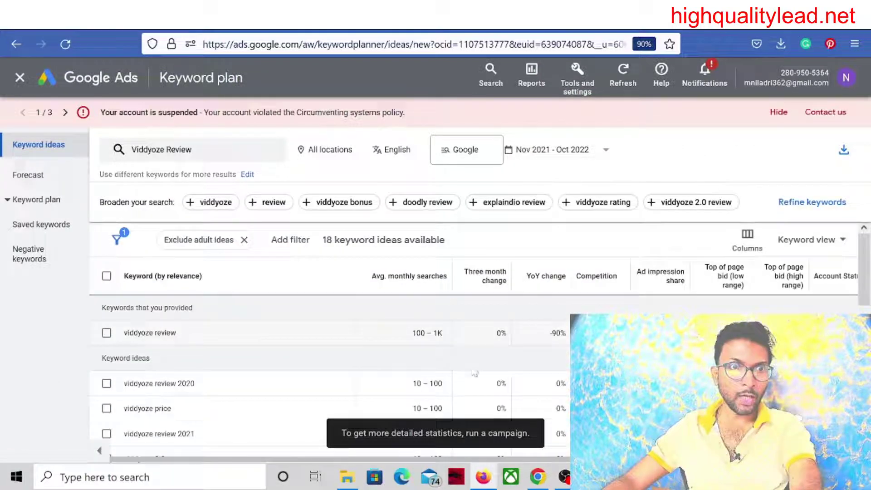
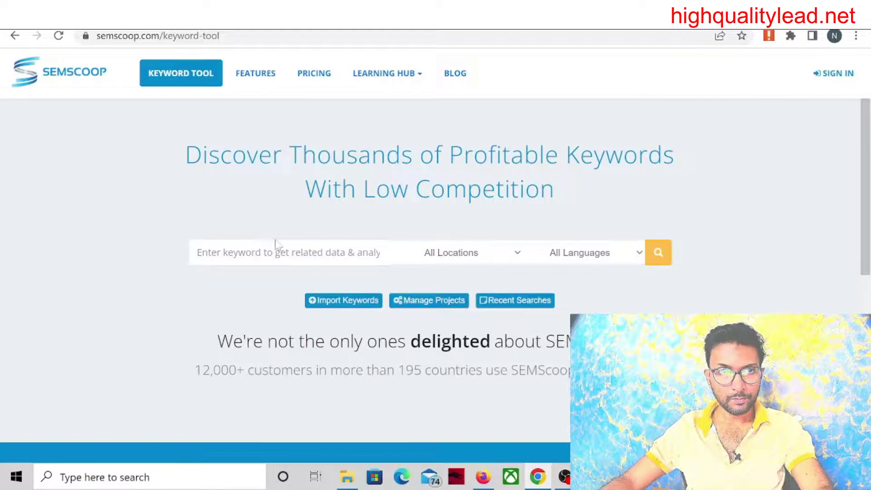
# Import the keyword "viddyoze review" into the SEMScoop keyword tool and examine its search volume, PPC and keyword difficulty
pyautogui.click(340, 303)
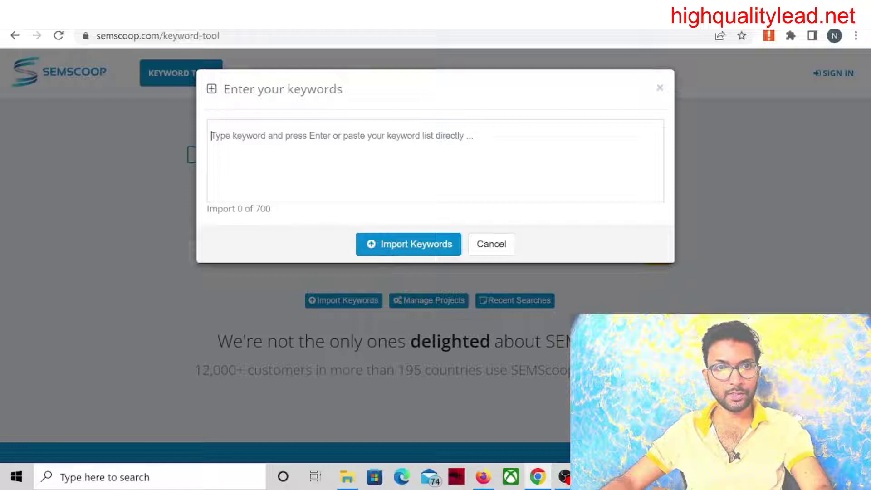
pyautogui.write('viddyoze review')
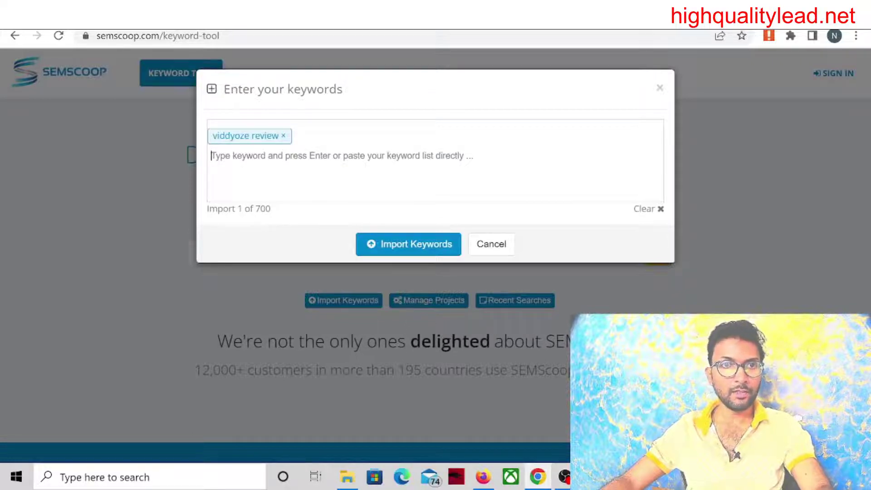
pyautogui.click(403, 247)
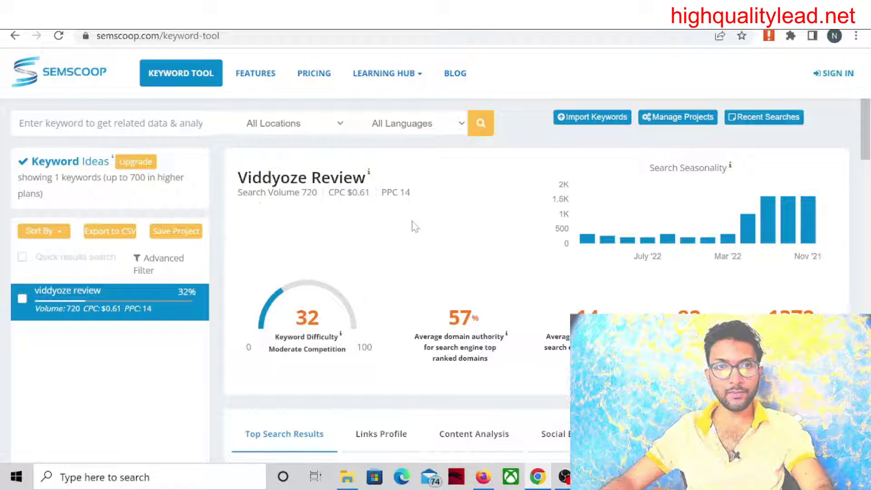
pyautogui.moveTo(302, 203)
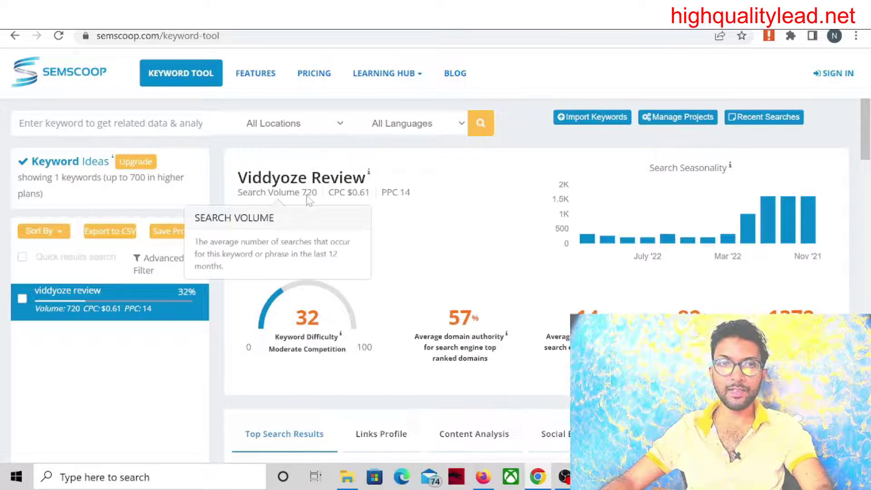
pyautogui.moveTo(409, 200)
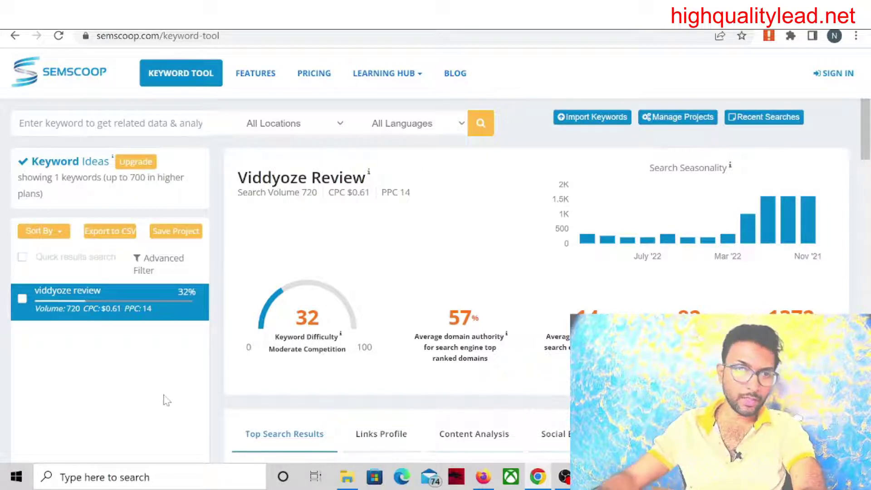
pyautogui.moveTo(268, 350); pyautogui.dragTo(347, 349)
pyautogui.click(341, 377)
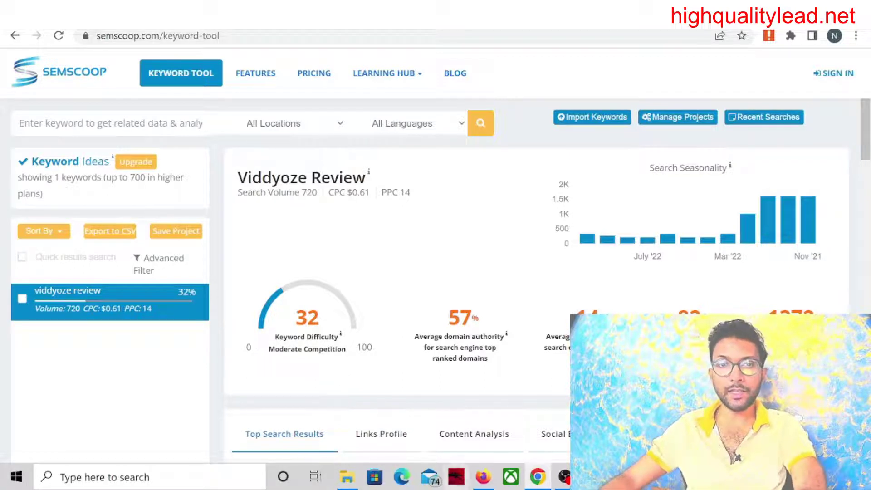
# Switch to Keyword Planner in Firefox, look through the keyword ideas, and select the text "viddyoze white label"
pyautogui.click(483, 476)
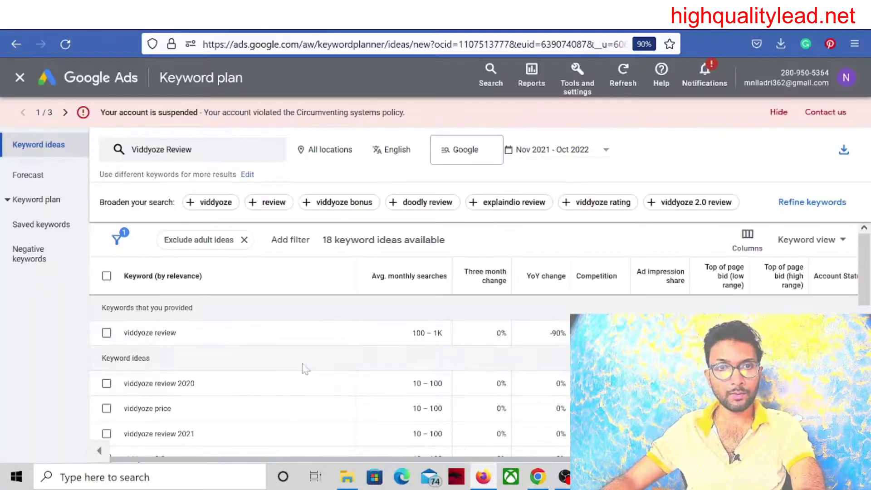
pyautogui.scroll(-1, 280, 393)
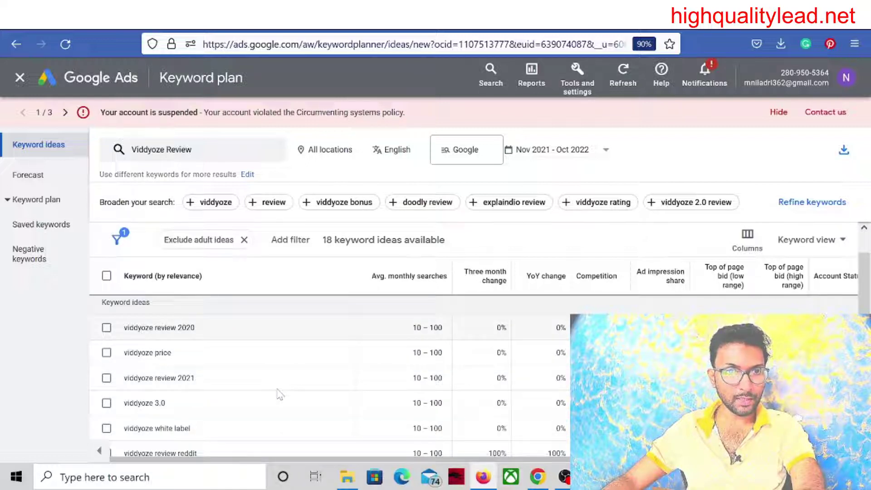
pyautogui.scroll(-1, 280, 393)
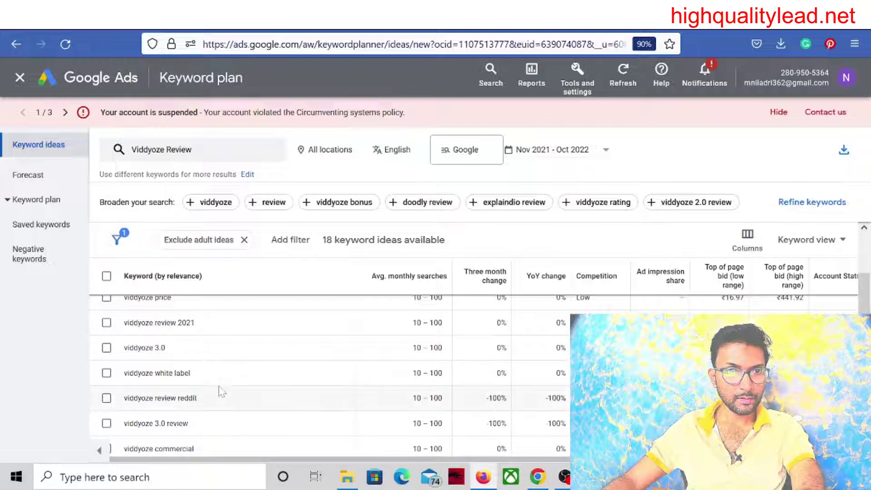
pyautogui.moveTo(213, 377); pyautogui.dragTo(126, 381)
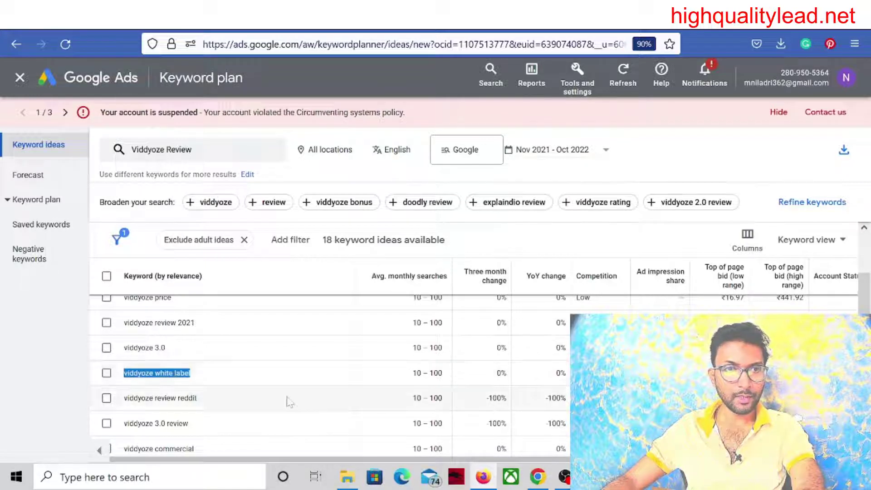
pyautogui.scroll(1, 345, 415)
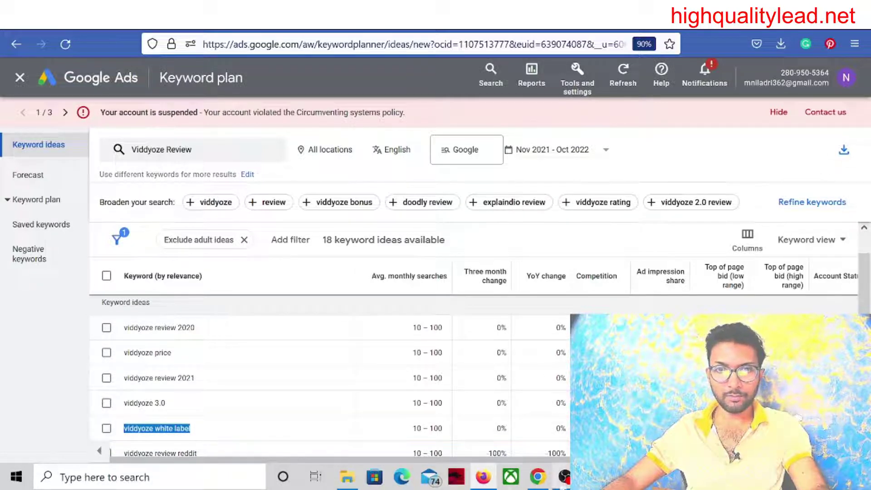
# Return to SEMScoop in Chrome, reopen the keyword tool, import "viddyoze white label", and check its search volume
pyautogui.click(538, 476)
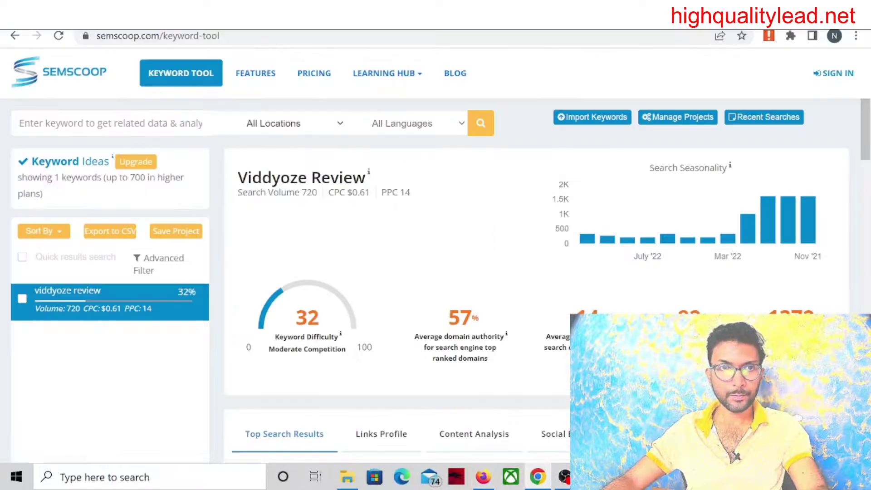
pyautogui.click(69, 75)
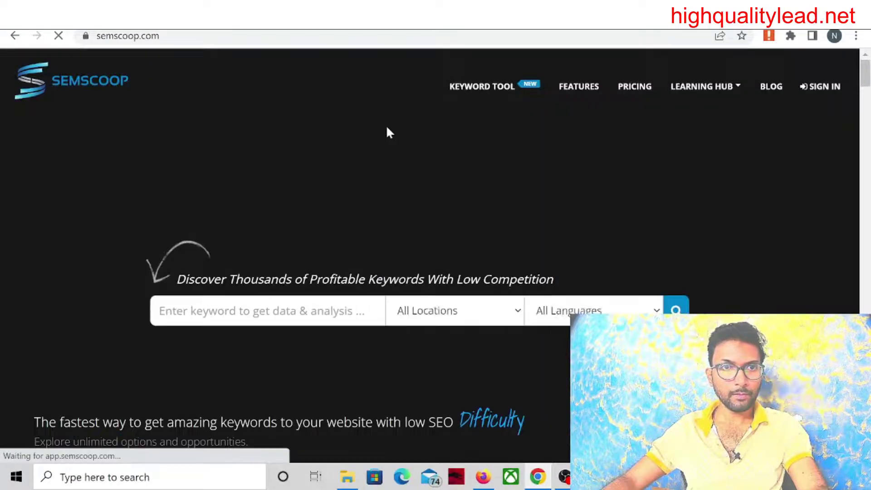
pyautogui.click(480, 86)
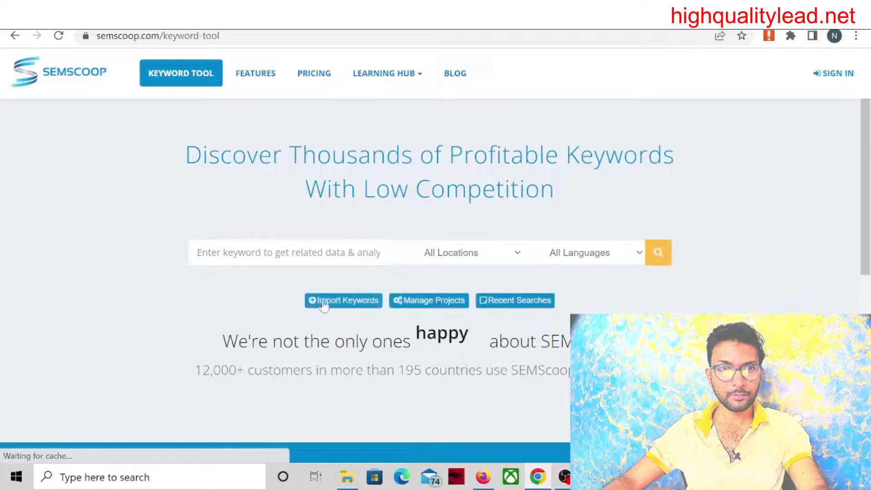
pyautogui.click(336, 302)
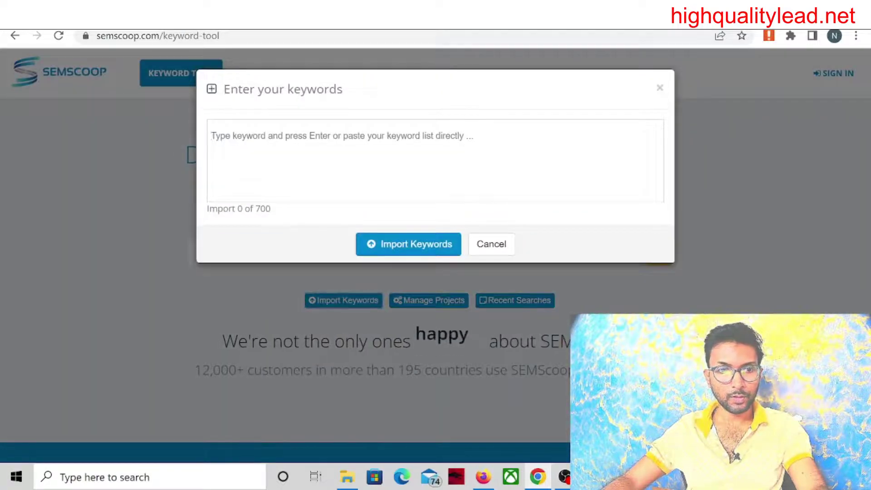
pyautogui.write('vidiyour white label')
pyautogui.click(407, 243)
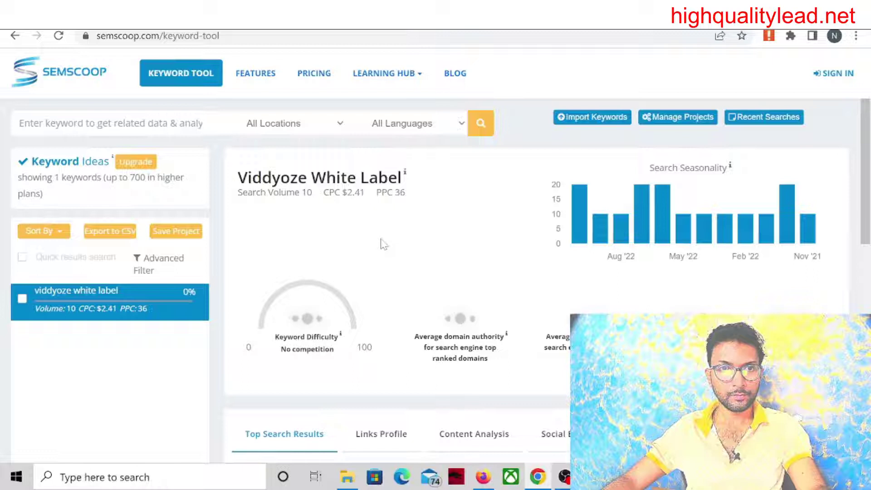
pyautogui.moveTo(284, 200)
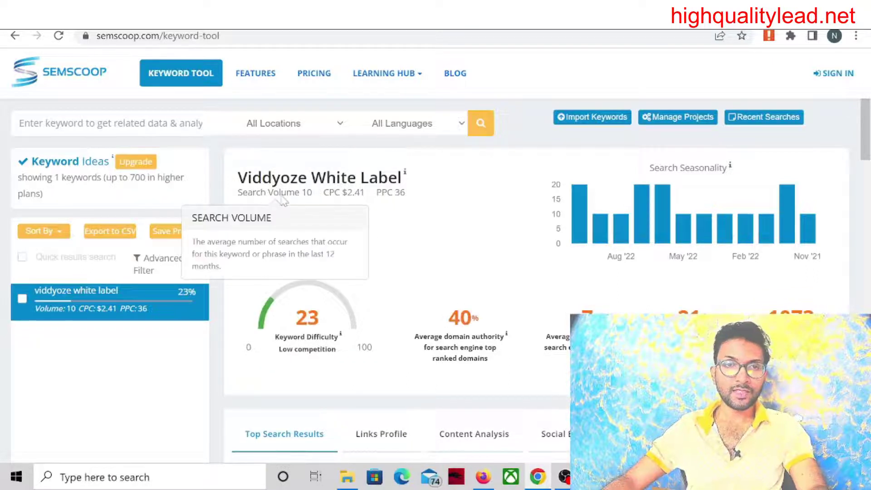